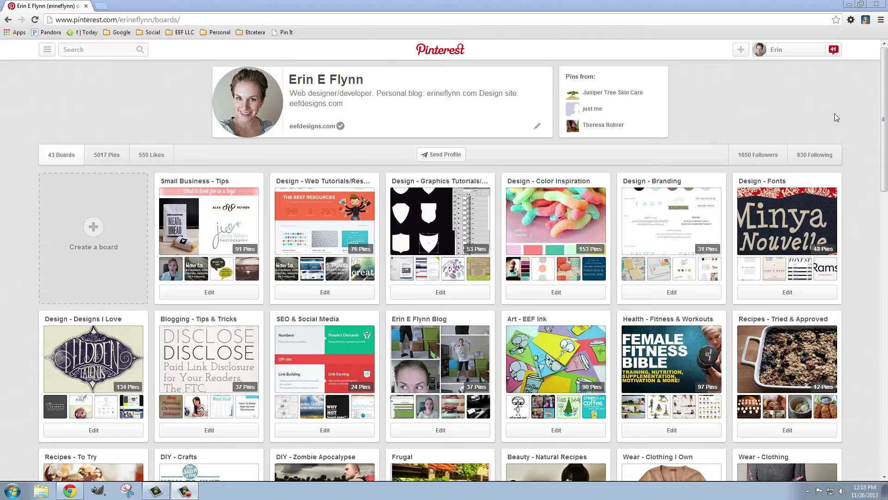
Scroll through the profile's boards page to review the 43 existing boards.
scroll(859, 131, down, 9)
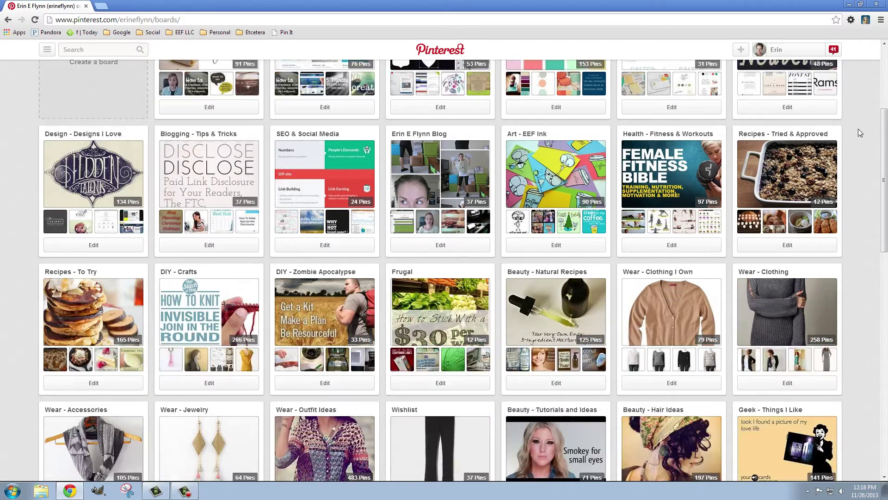
scroll(858, 129, down, 4)
scroll(858, 128, up, 12)
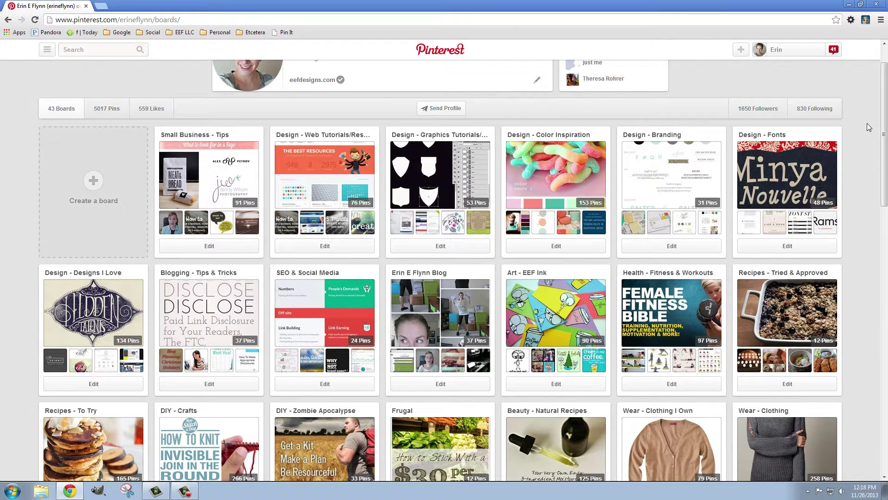
scroll(869, 127, up, 1)
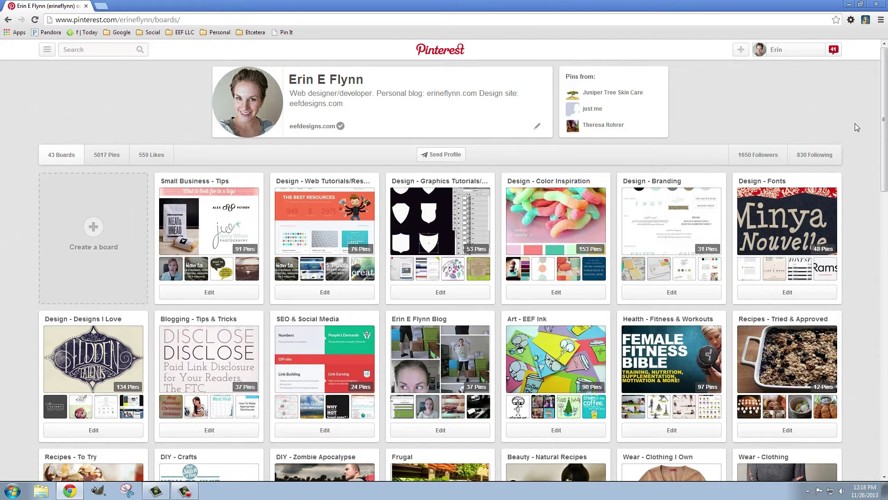
Create a secret board named 'EEF Creative' with the Design category.
click(93, 230)
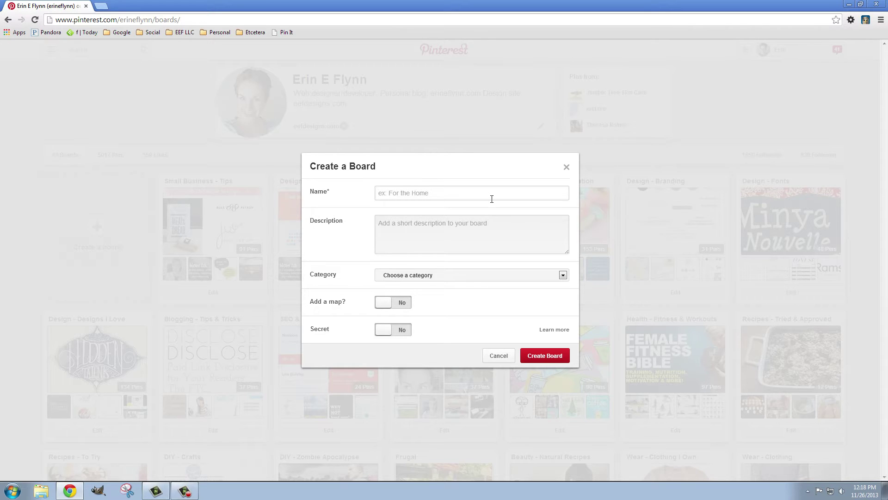
text(EEF Creative)
click(384, 331)
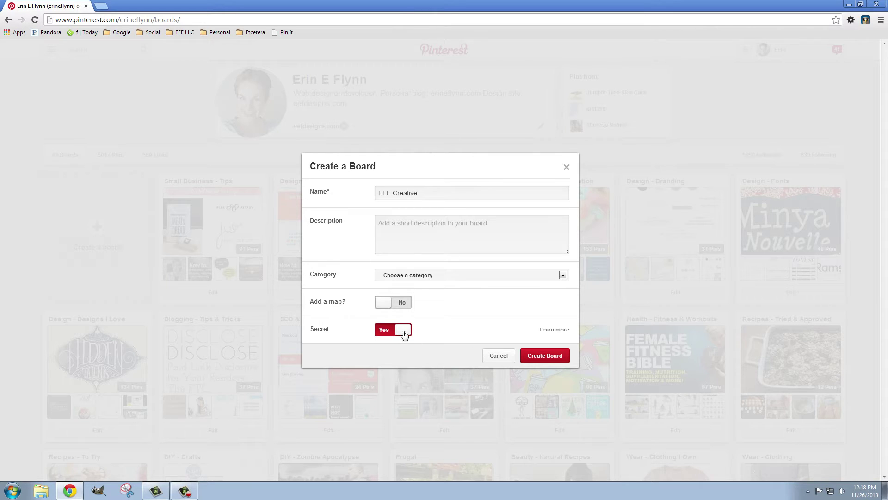
click(407, 279)
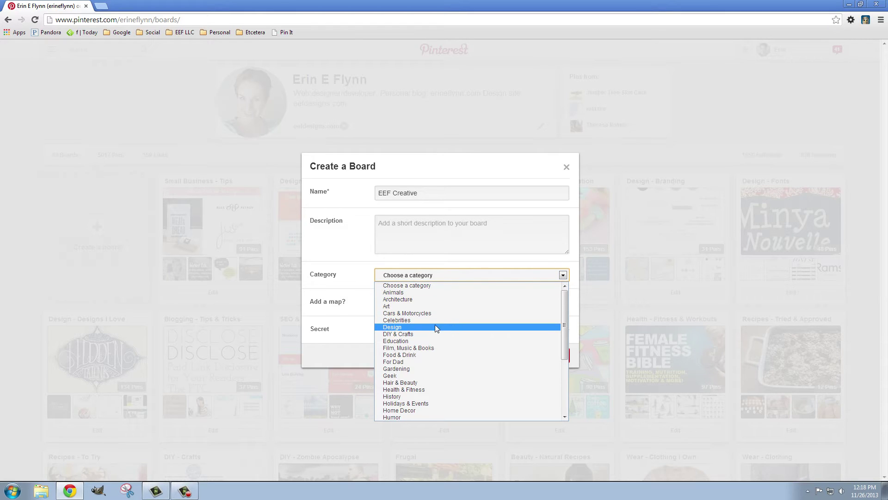
key(Escape)
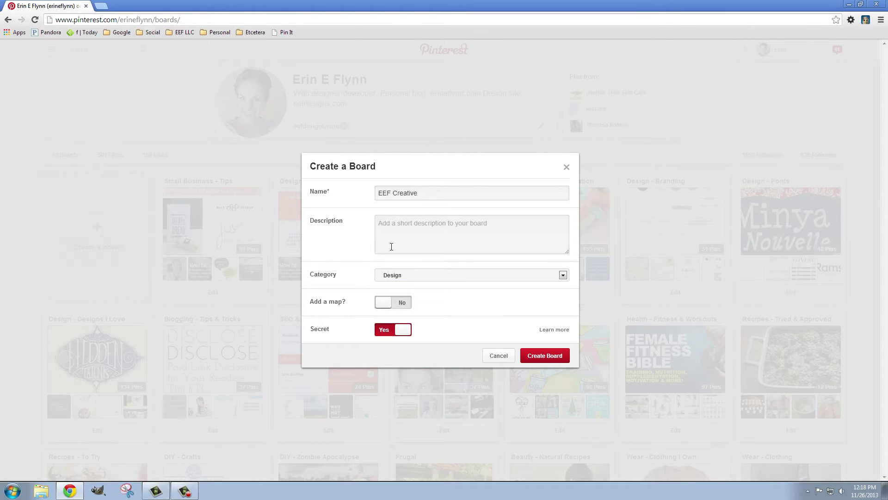
click(409, 239)
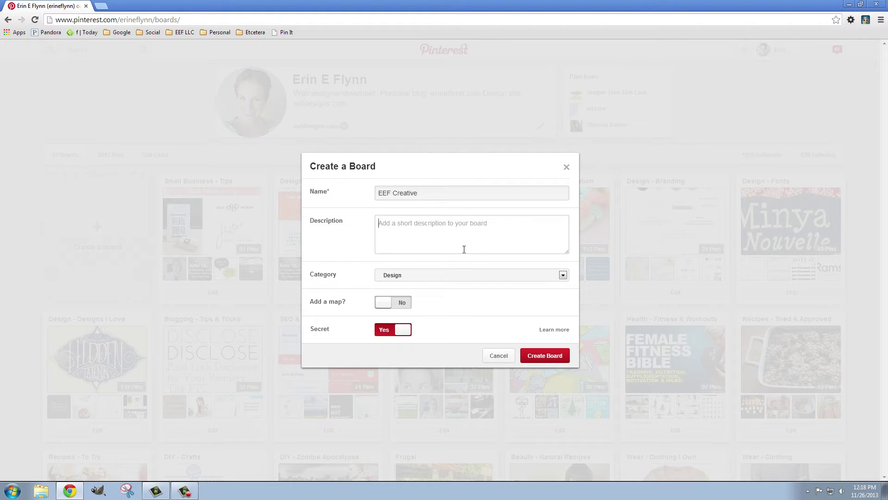
click(555, 353)
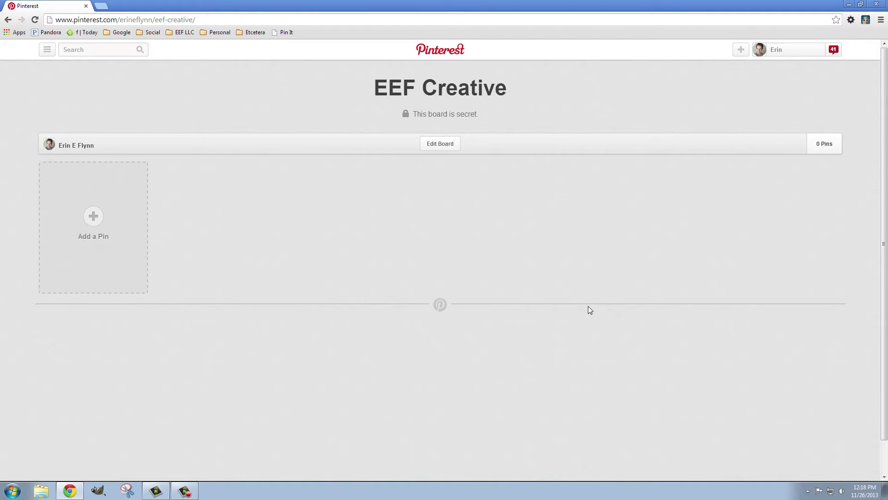
Return to the Pinterest home feed and scroll down through the pins.
click(441, 53)
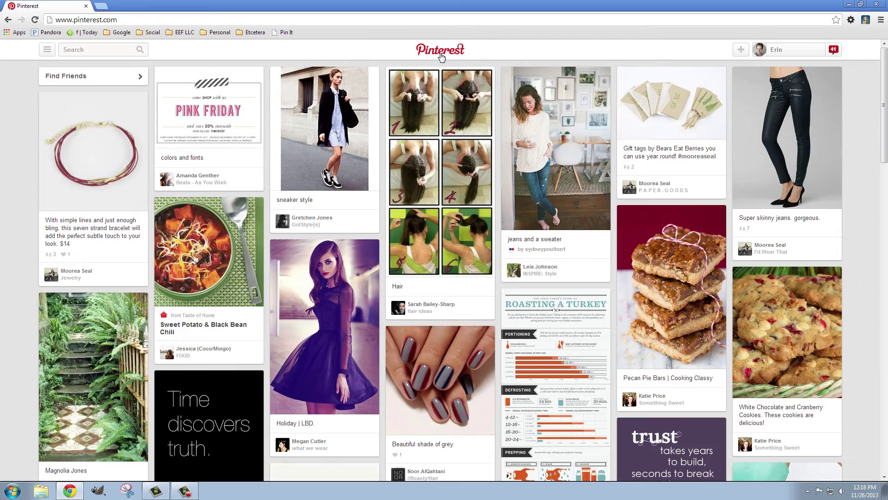
scroll(865, 159, down, 3)
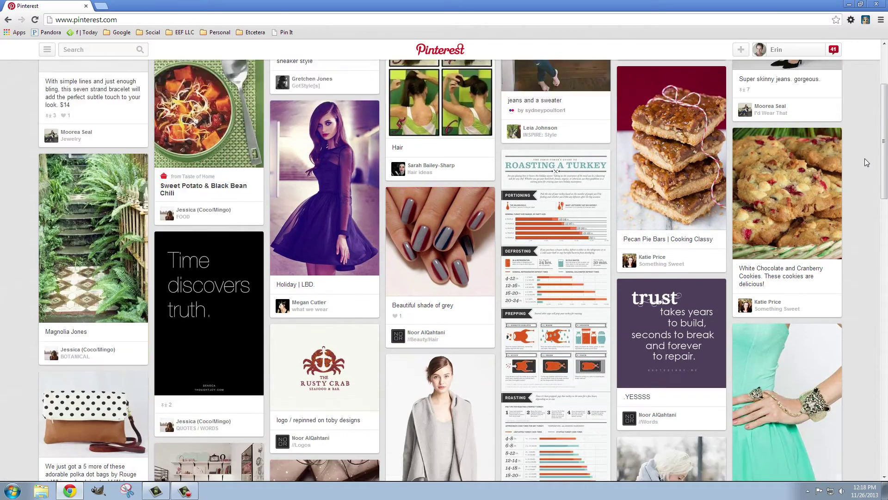
scroll(865, 158, down, 7)
scroll(865, 159, up, 10)
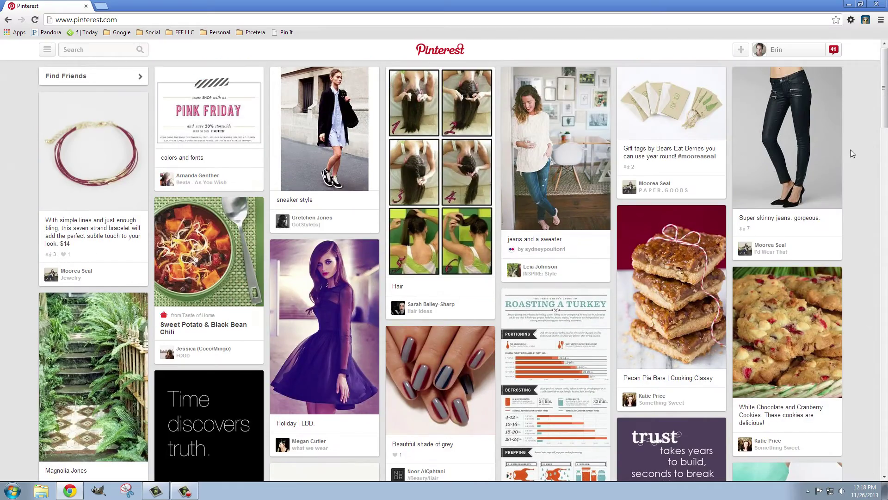
scroll(867, 159, down, 5)
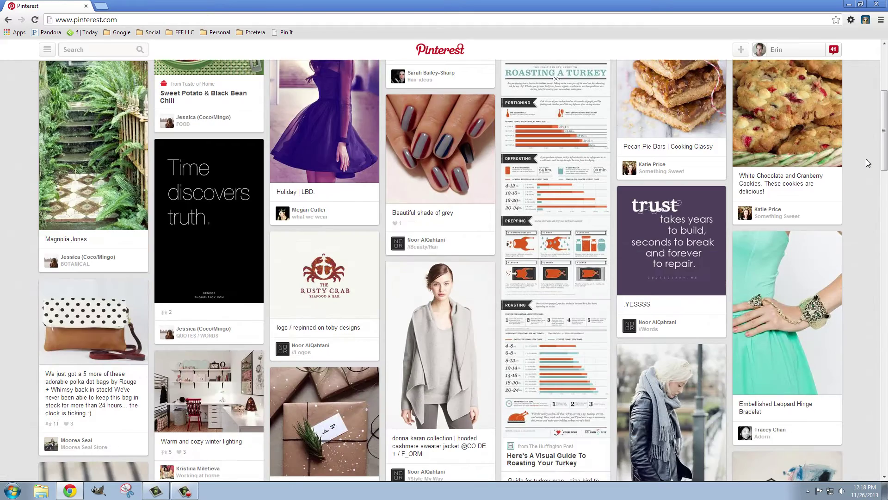
scroll(866, 159, down, 8)
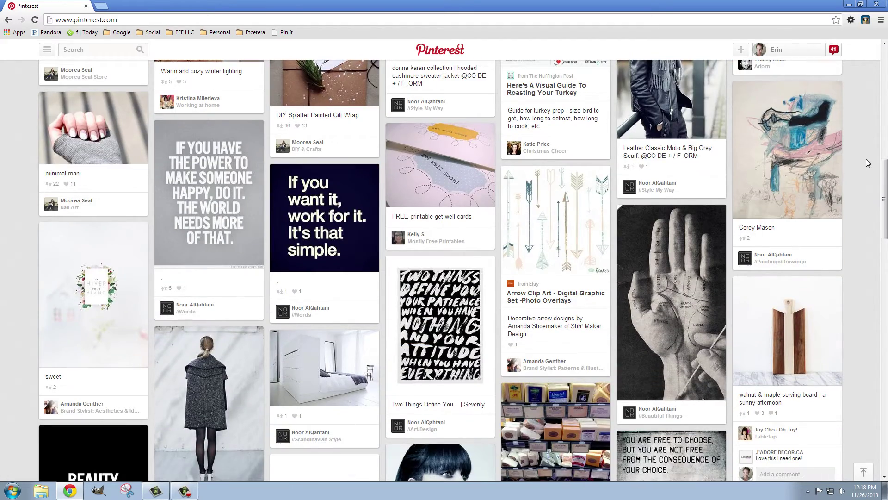
scroll(866, 159, down, 5)
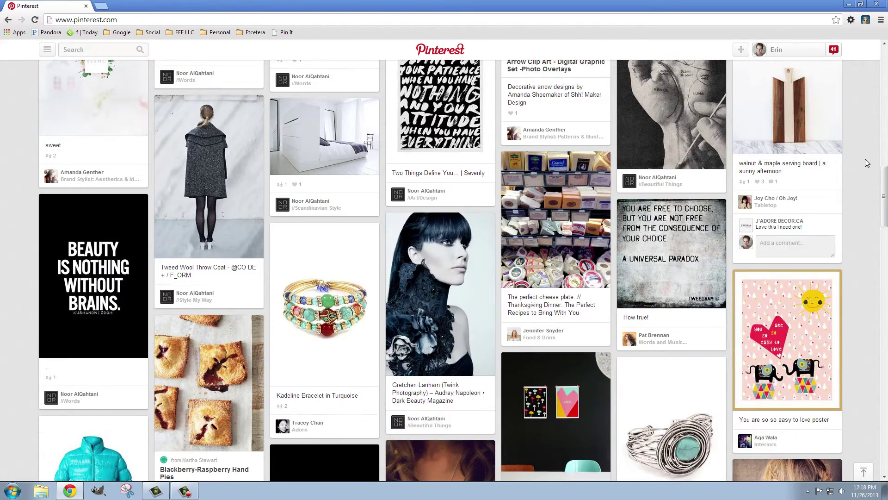
scroll(867, 163, down, 2)
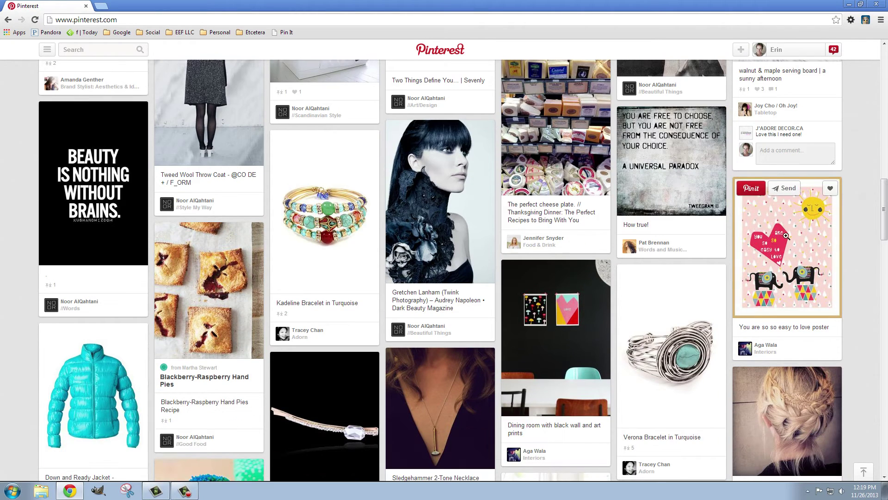
Save the 'You are so so easy to love' poster pin to EEF Creative.
mouse_move(785, 242)
click(752, 188)
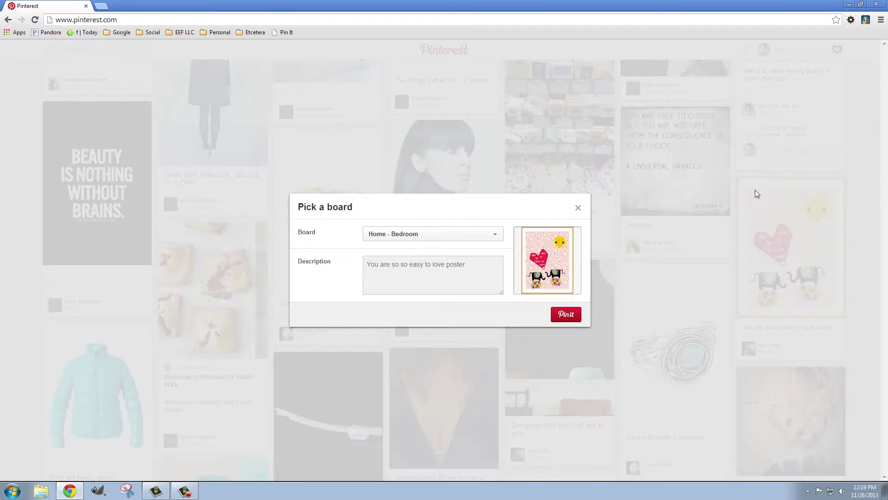
click(443, 234)
scroll(444, 249, down, 3)
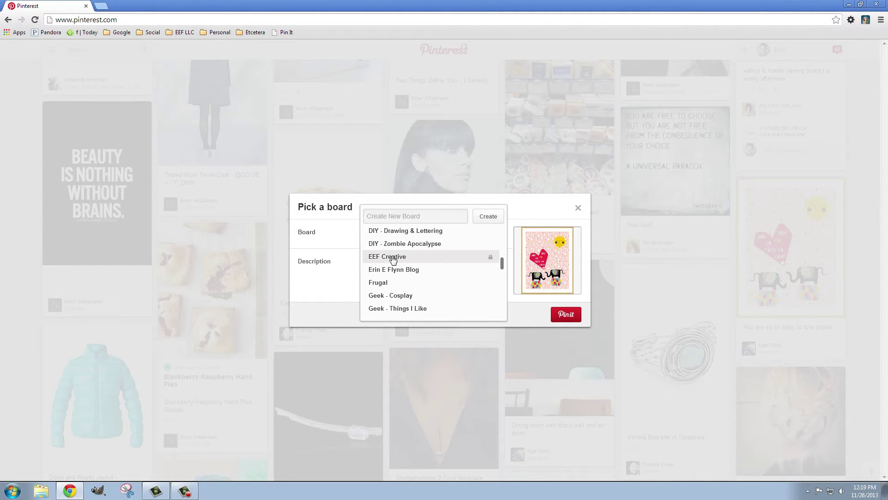
click(404, 259)
click(572, 314)
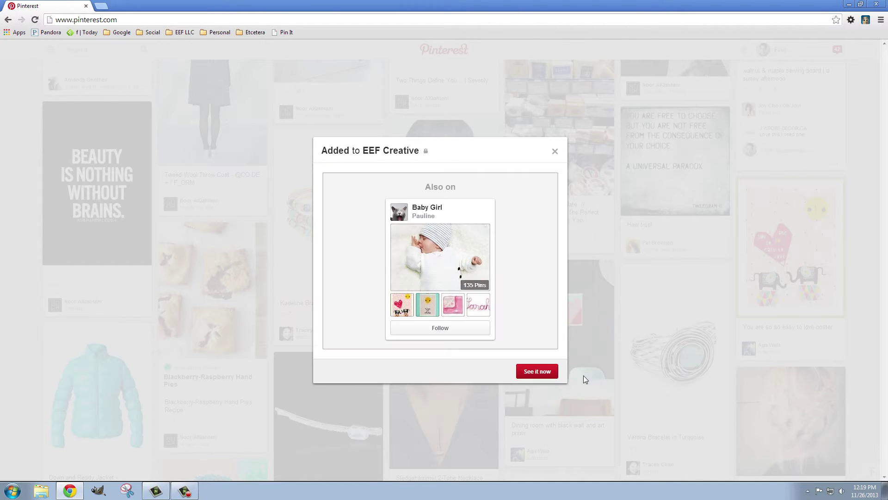
click(870, 329)
Save the colourful dining-room pin to EEF Creative as well.
scroll(869, 326, down, 3)
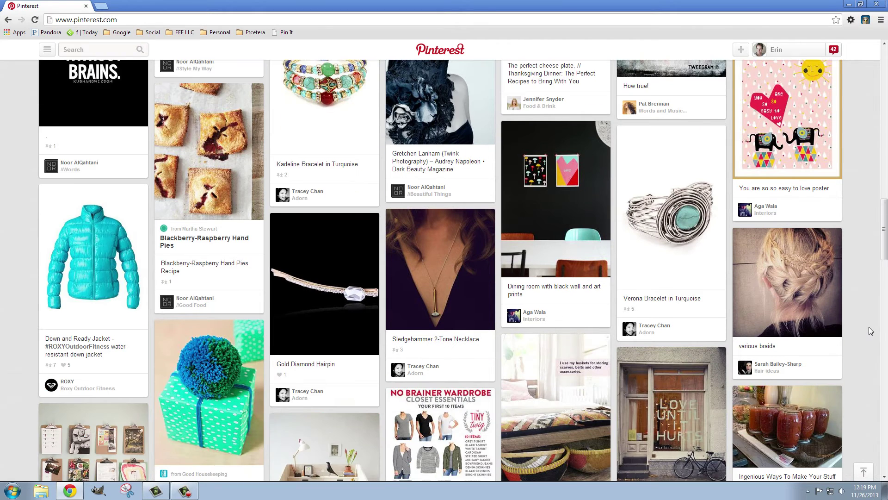
click(519, 131)
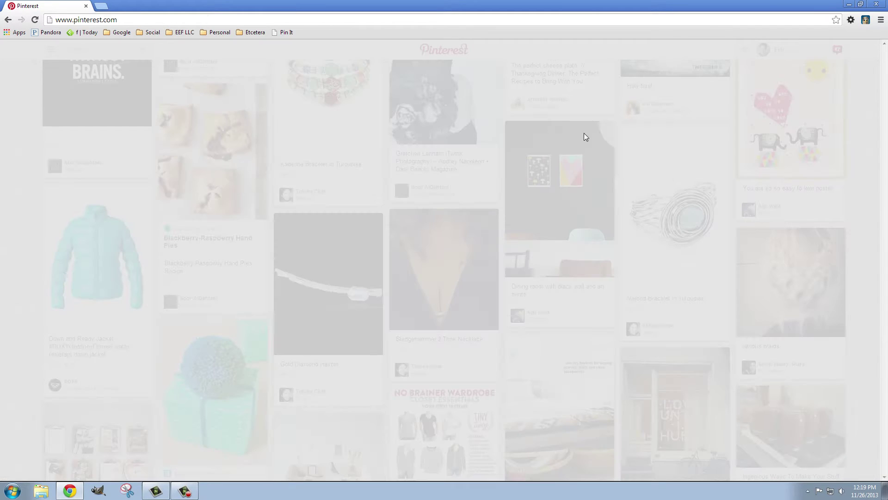
click(571, 314)
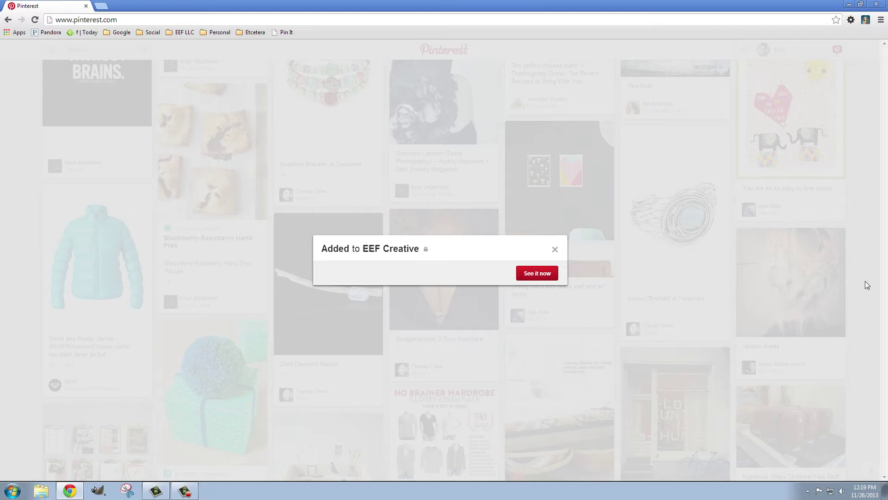
click(867, 285)
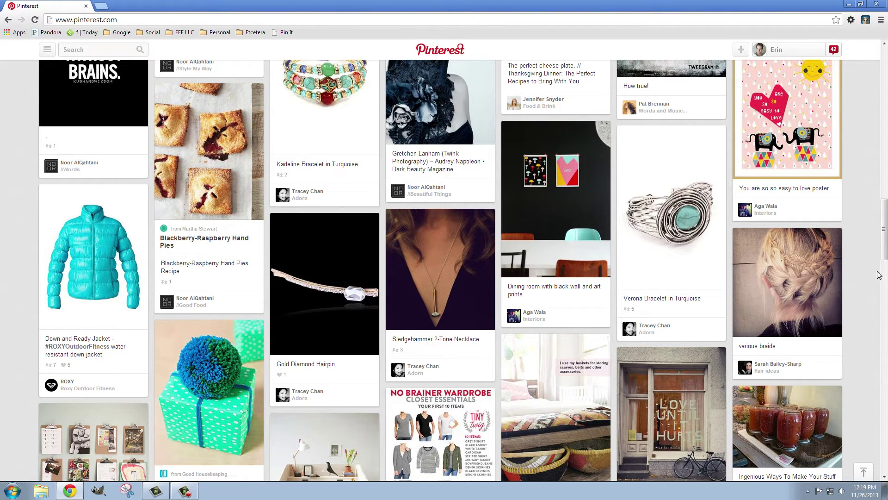
Save the pom-pom gift wrapping pin to EEF Creative, then scroll back to the top.
scroll(463, 277, down, 1)
click(367, 290)
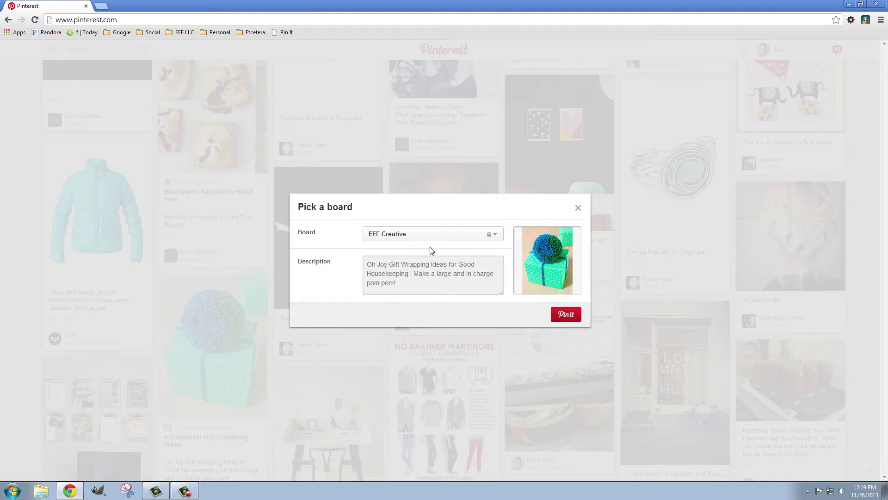
click(567, 315)
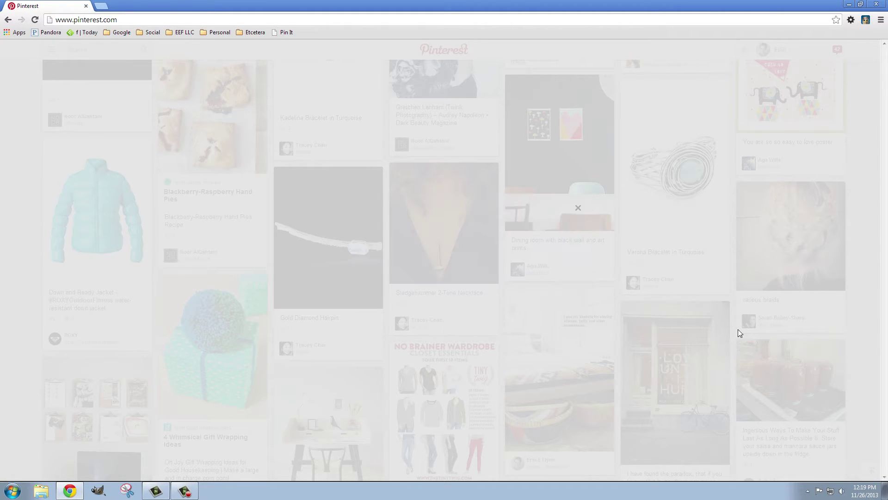
scroll(865, 325, up, 4)
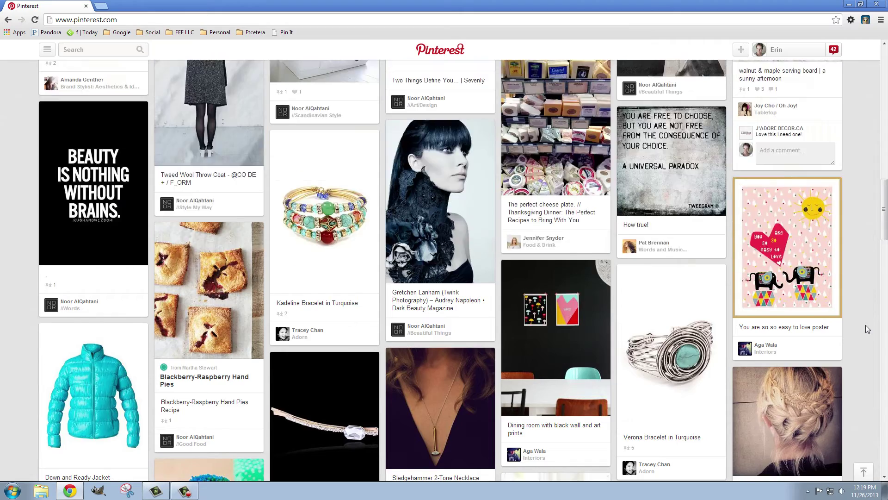
scroll(865, 325, up, 20)
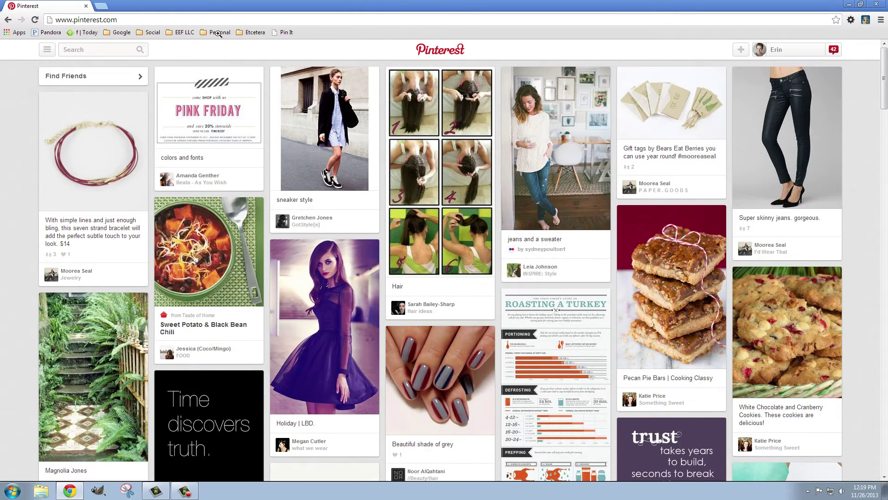
Browse the Design category feed and scroll down through its pins.
click(49, 51)
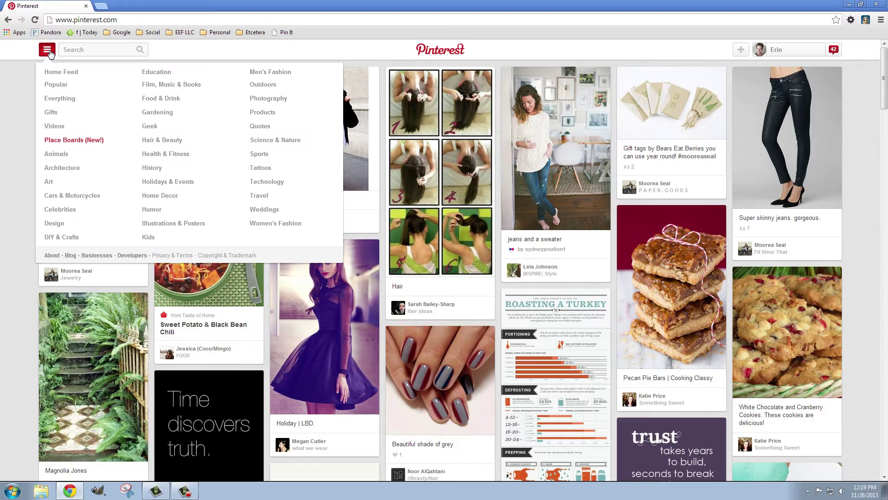
click(53, 223)
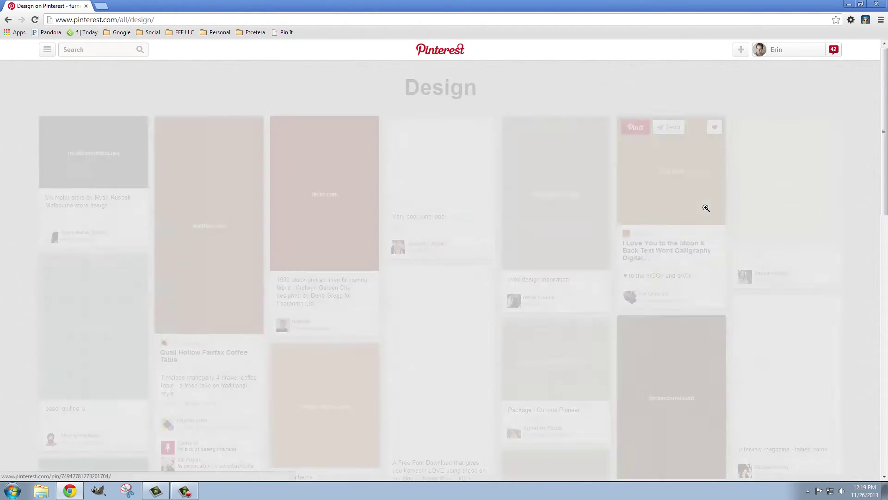
scroll(859, 207, down, 8)
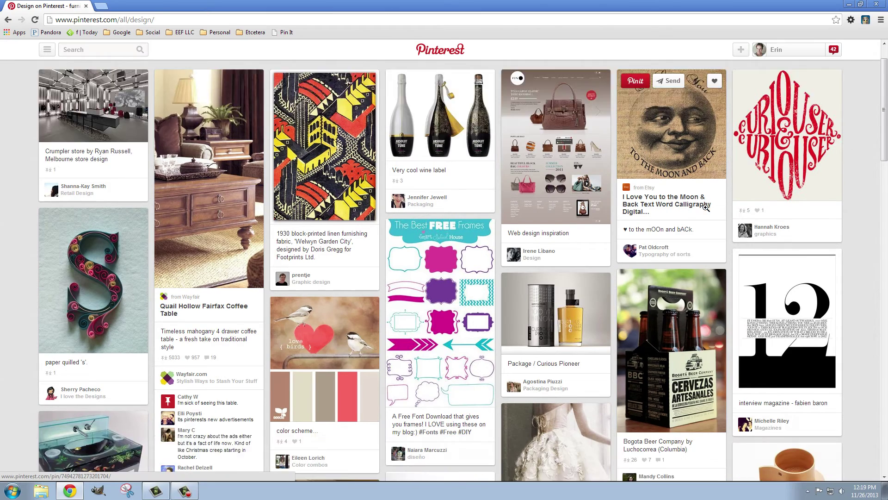
scroll(859, 204, down, 4)
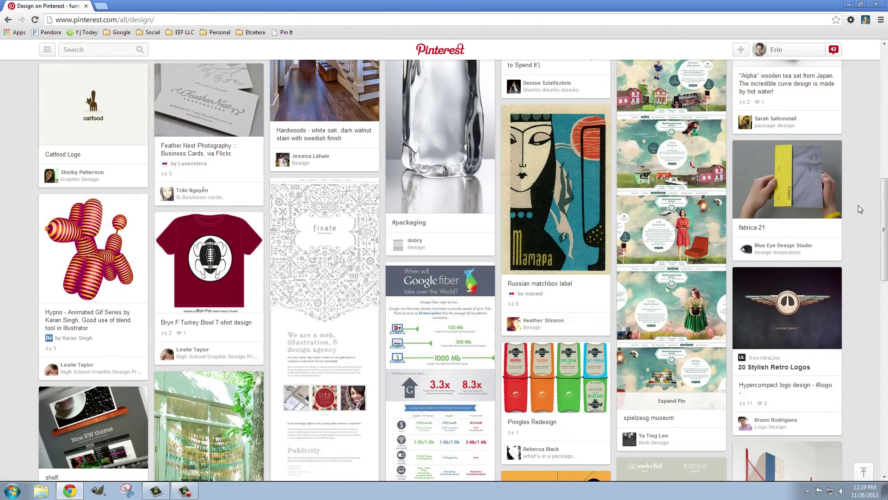
scroll(858, 205, down, 6)
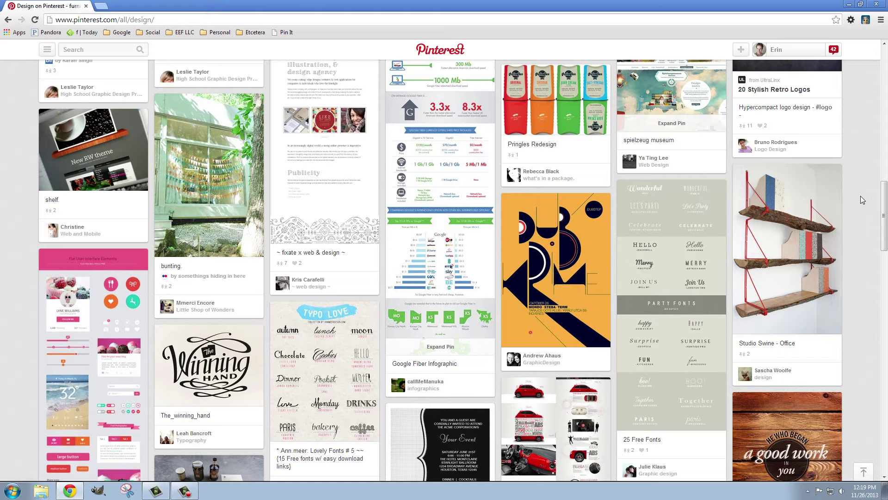
scroll(861, 199, down, 3)
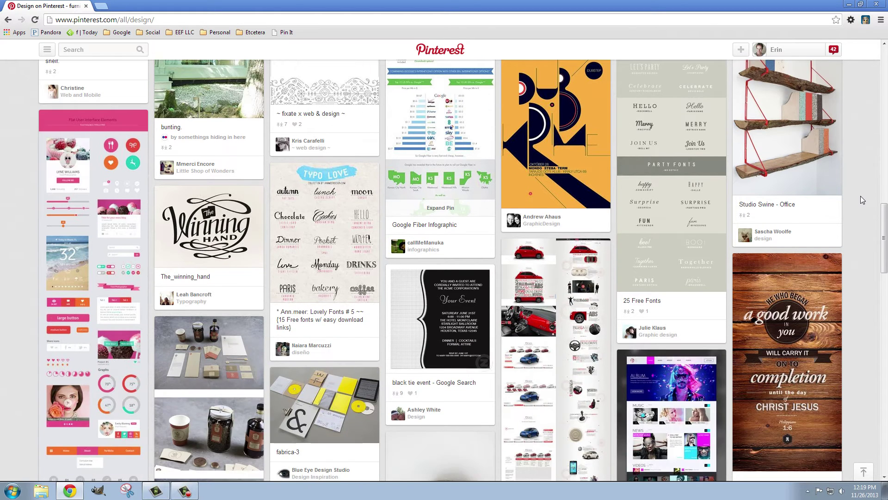
Save the Flat UI Elements | GraphicBurger pin to EEF Creative.
mouse_move(52, 194)
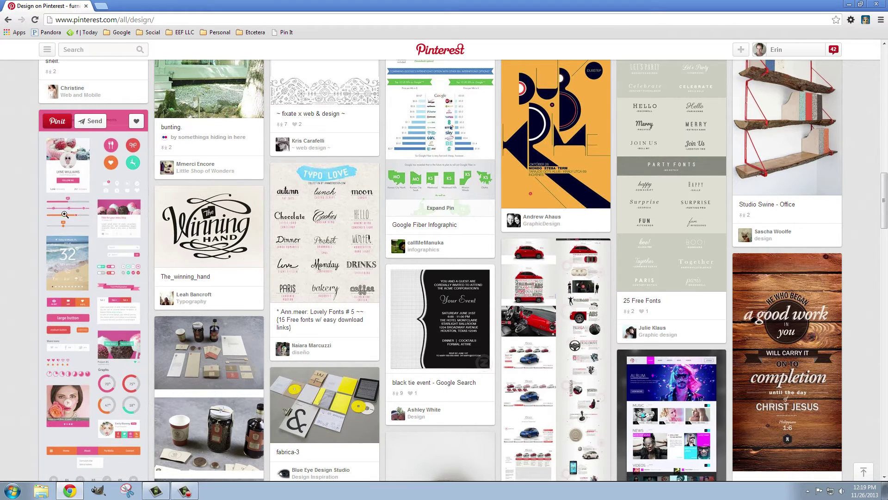
click(56, 122)
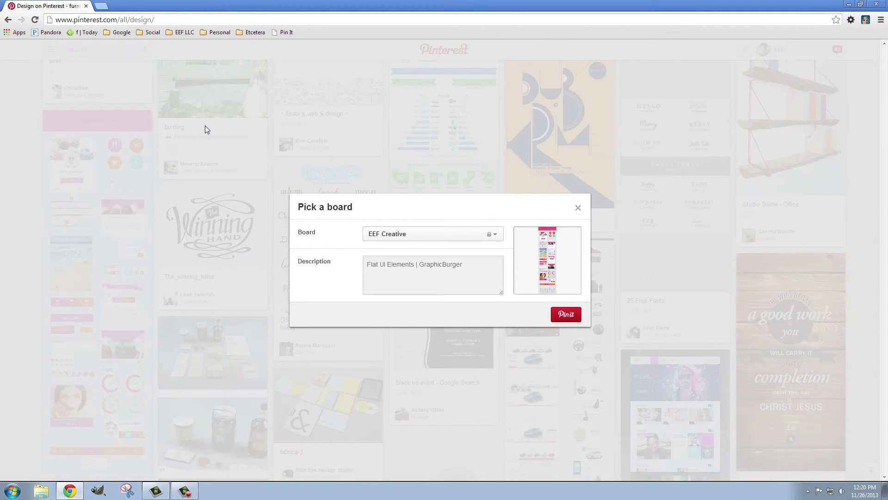
click(566, 315)
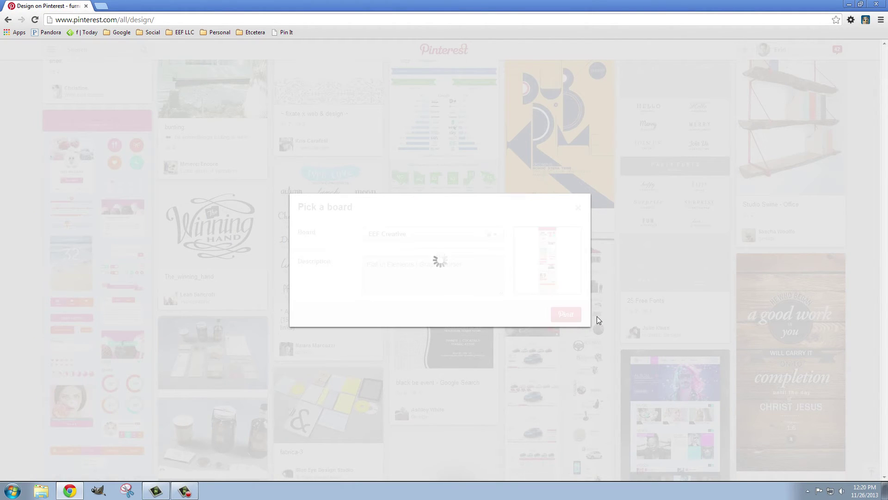
click(860, 199)
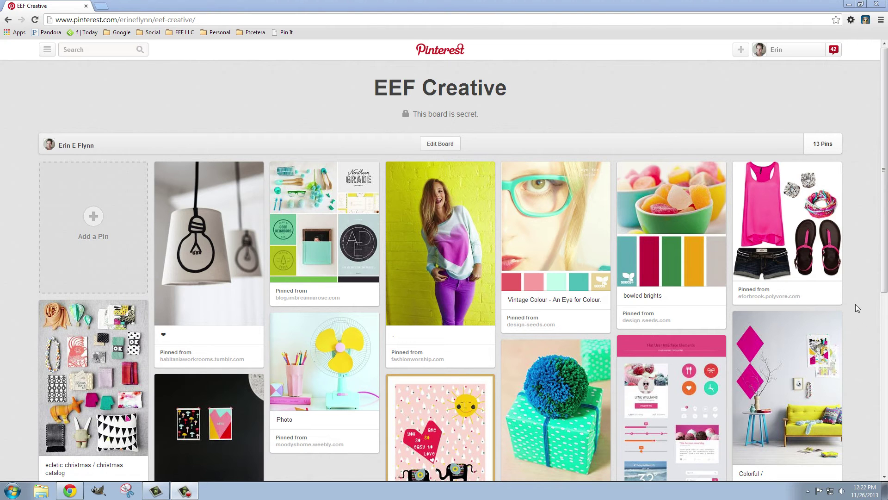
Scroll through the EEF Creative board to review its 13 colourful pins.
scroll(858, 331, down, 6)
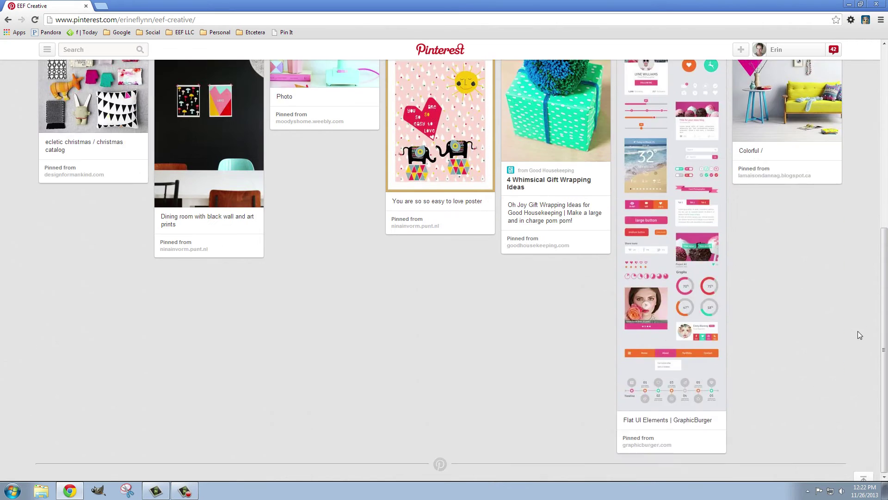
scroll(857, 332, up, 3)
scroll(858, 330, up, 3)
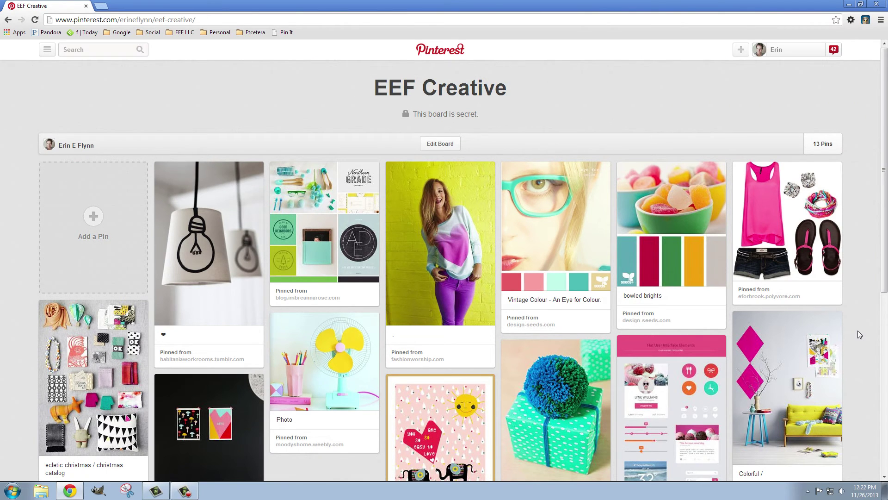
scroll(858, 330, down, 3)
scroll(861, 329, up, 2)
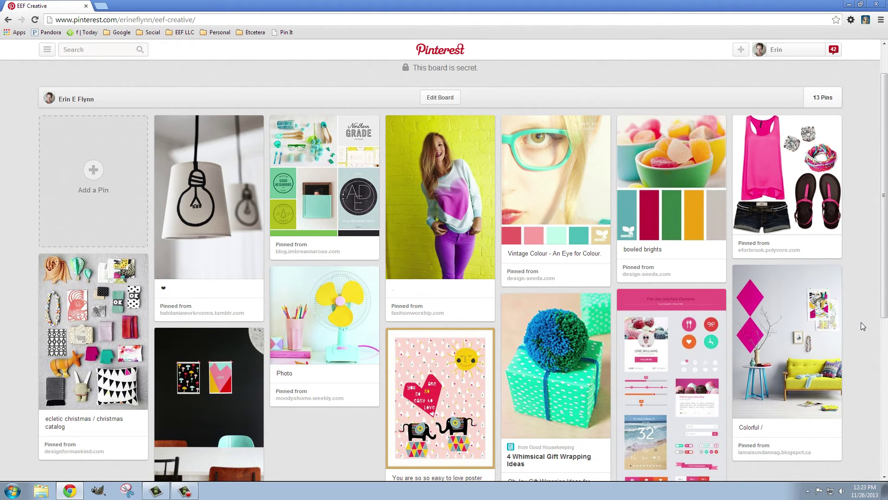
mouse_move(310, 338)
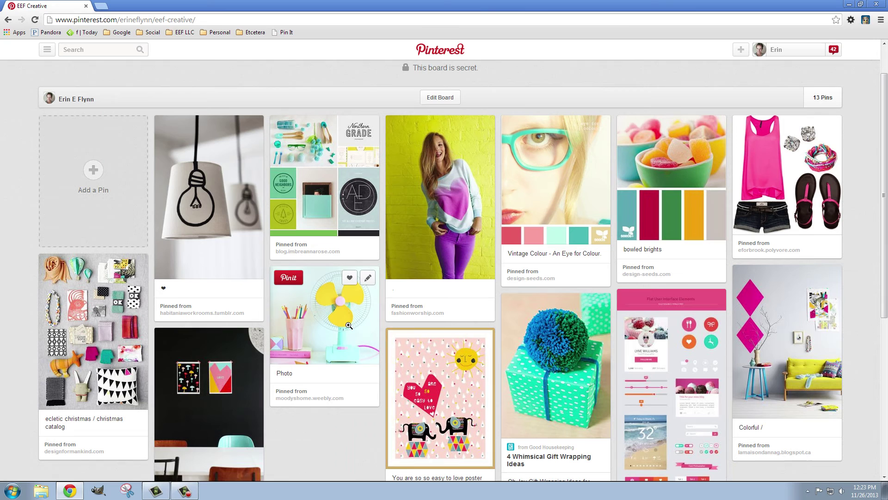
mouse_move(477, 148)
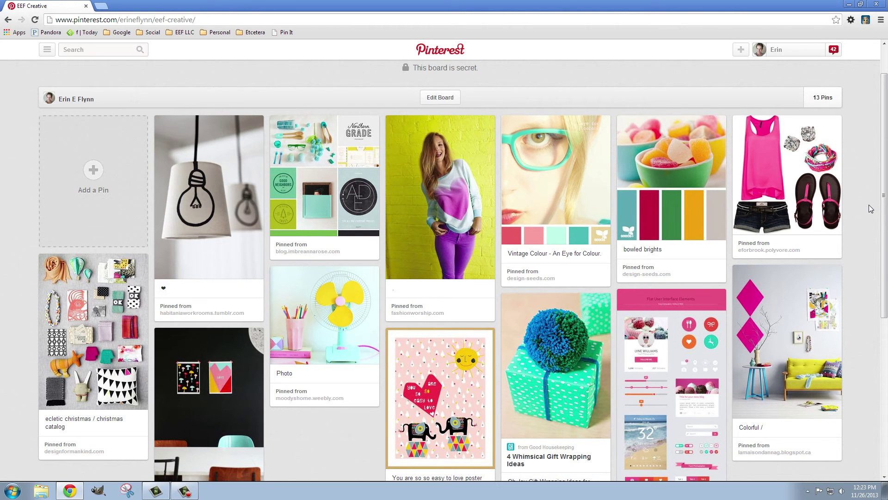
scroll(871, 209, down, 5)
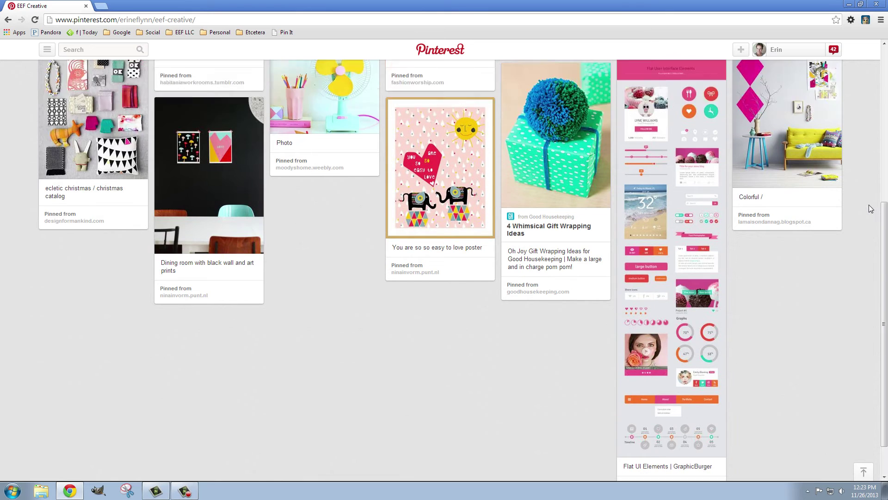
Delete the lightbulb lamp pin from EEF Creative, leaving 12 pins.
scroll(871, 209, up, 5)
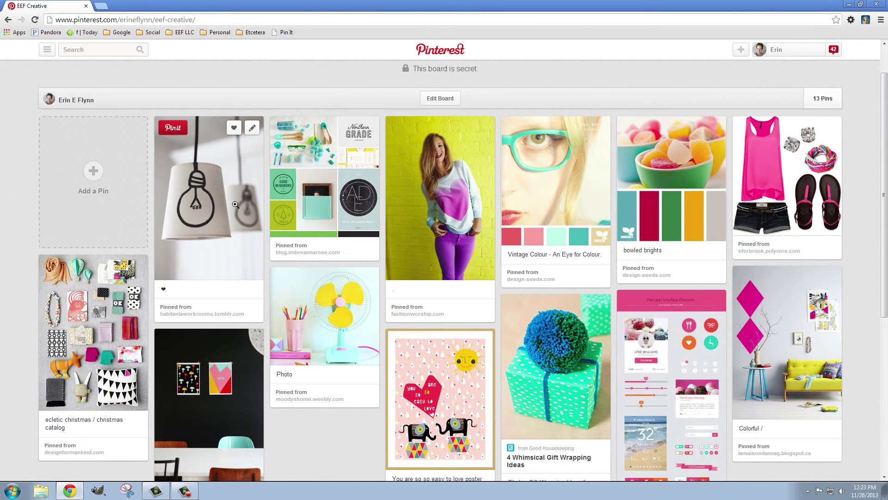
click(256, 130)
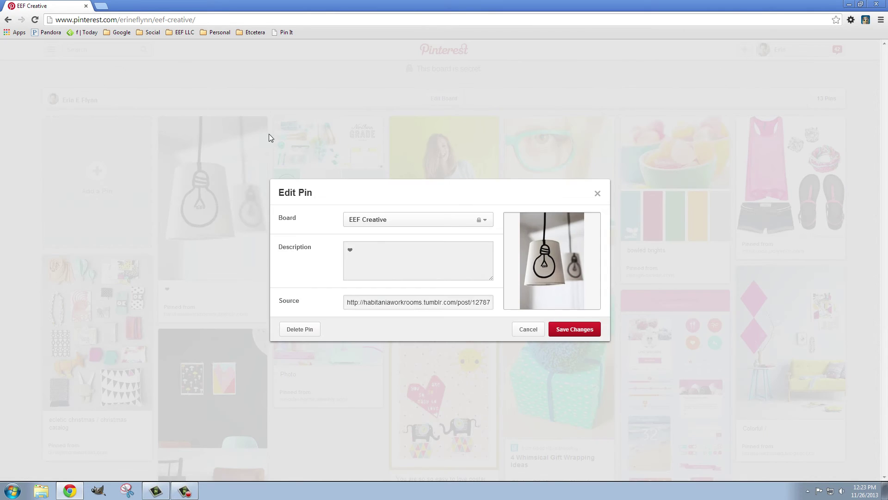
click(301, 329)
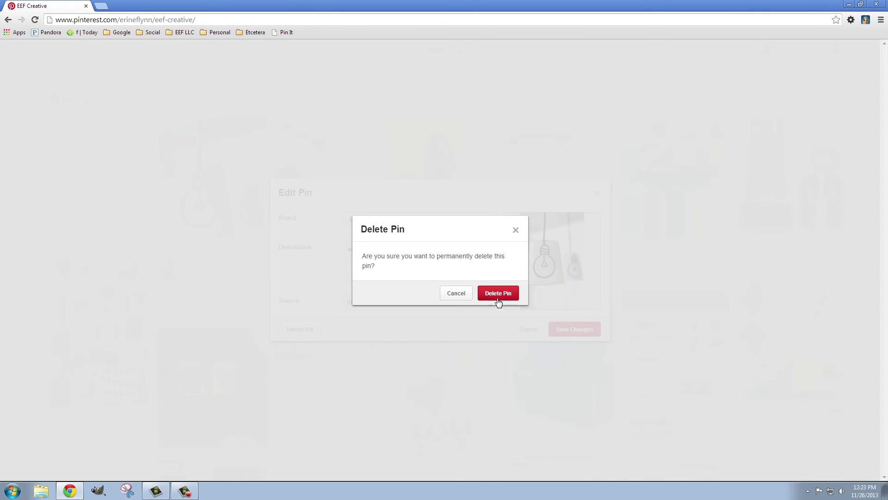
click(498, 294)
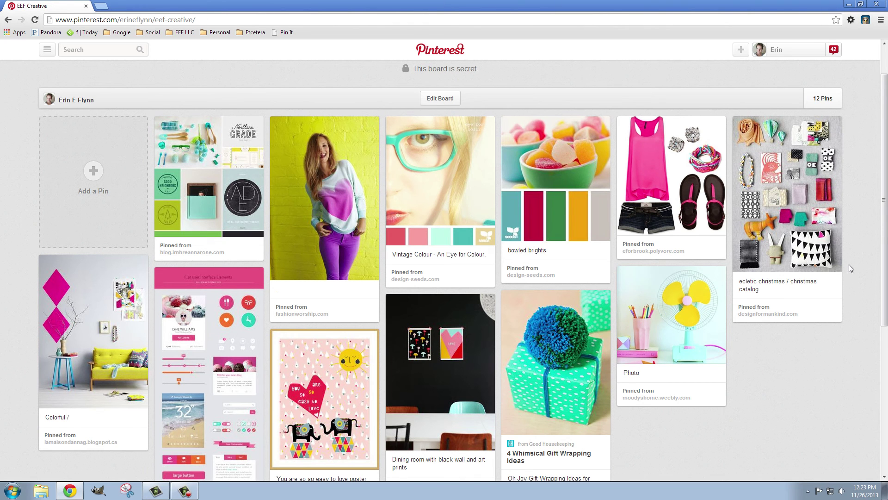